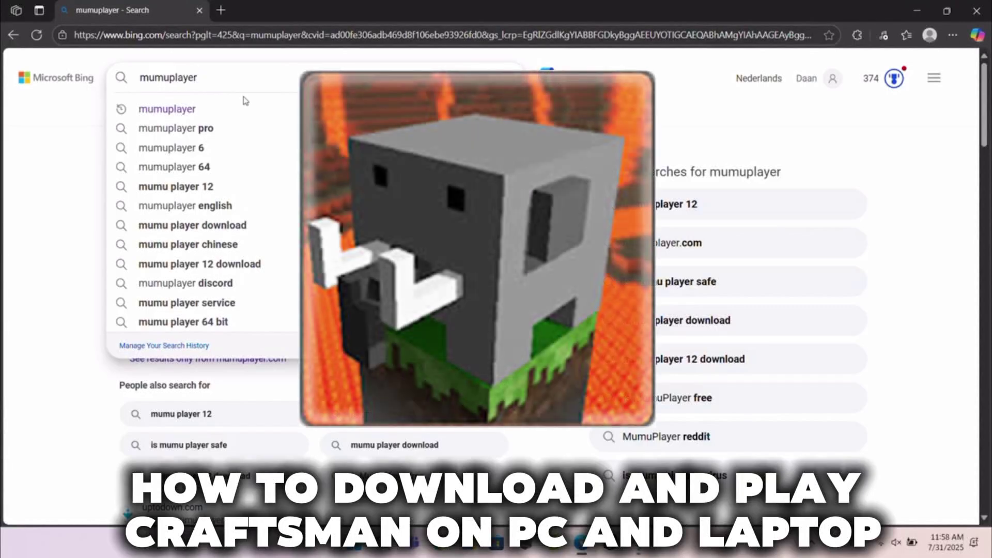
# Step: Search Bing for 'mumuplayer' and scroll down to the official MuMuPlayer site listing
pyautogui.press('Return')
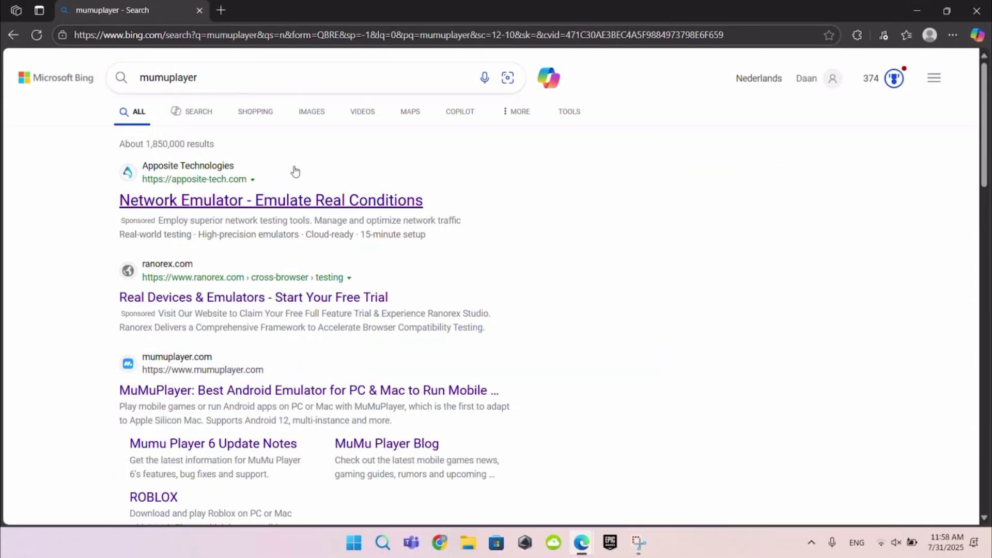
pyautogui.scroll(-3, 310, 173)
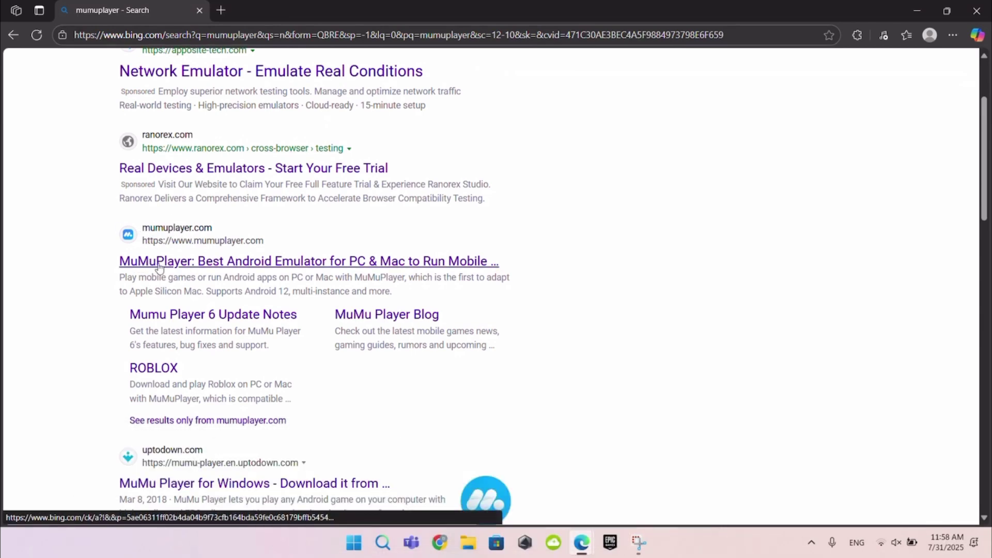
# Step: Open mumuplayer.com, download the Windows installer MuMu_5.0.1 and run it
pyautogui.click(159, 264)
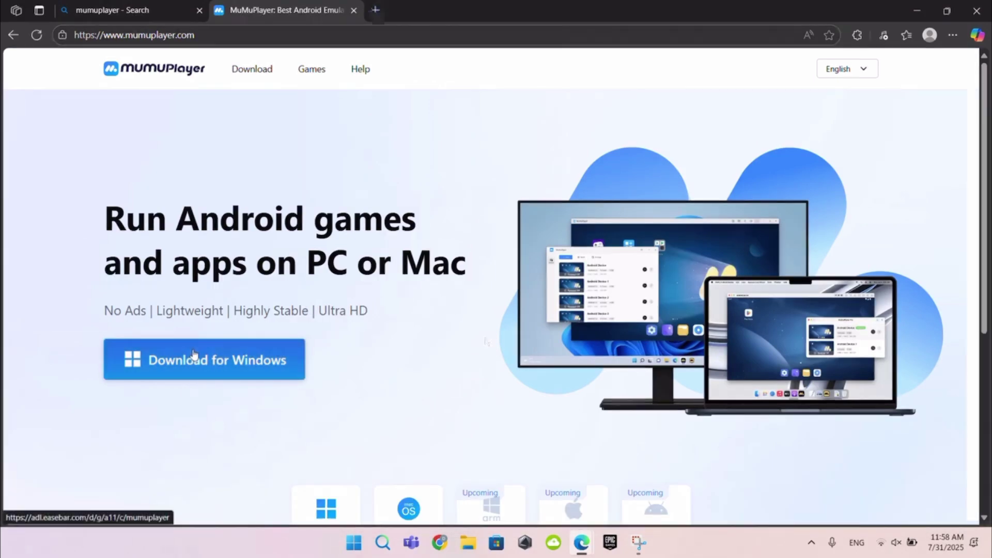
pyautogui.click(194, 355)
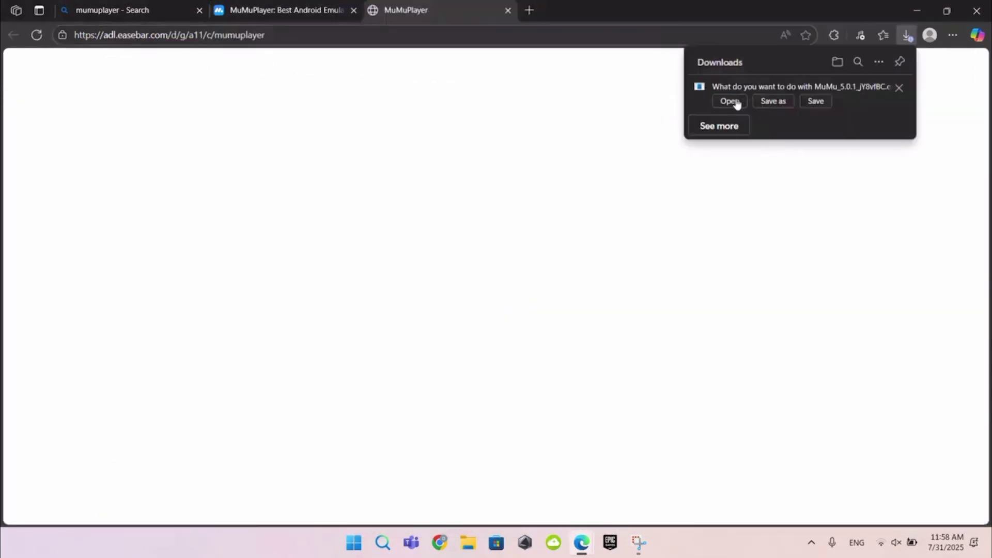
pyautogui.click(737, 105)
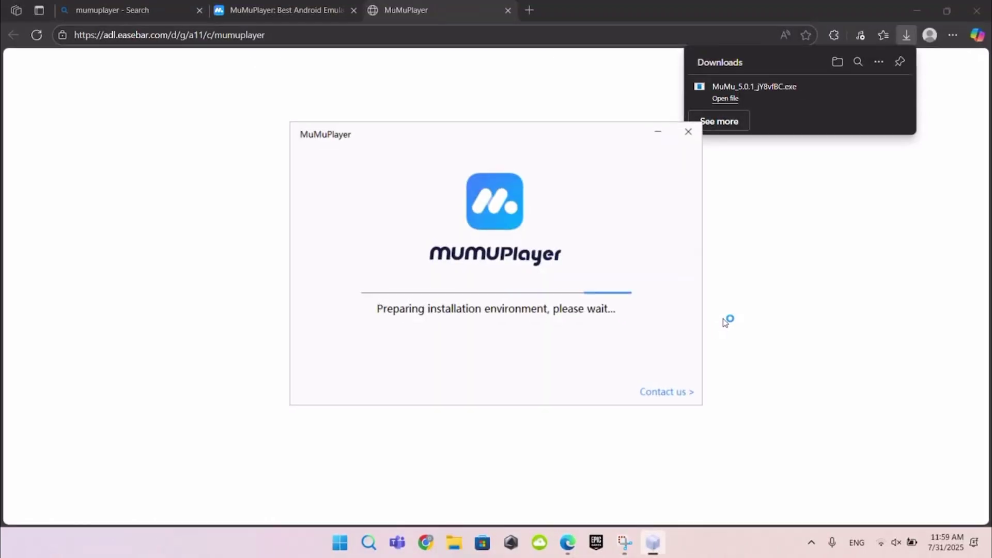
# Step: Start the MuMuPlayer installation and let it complete
pyautogui.press('Return')
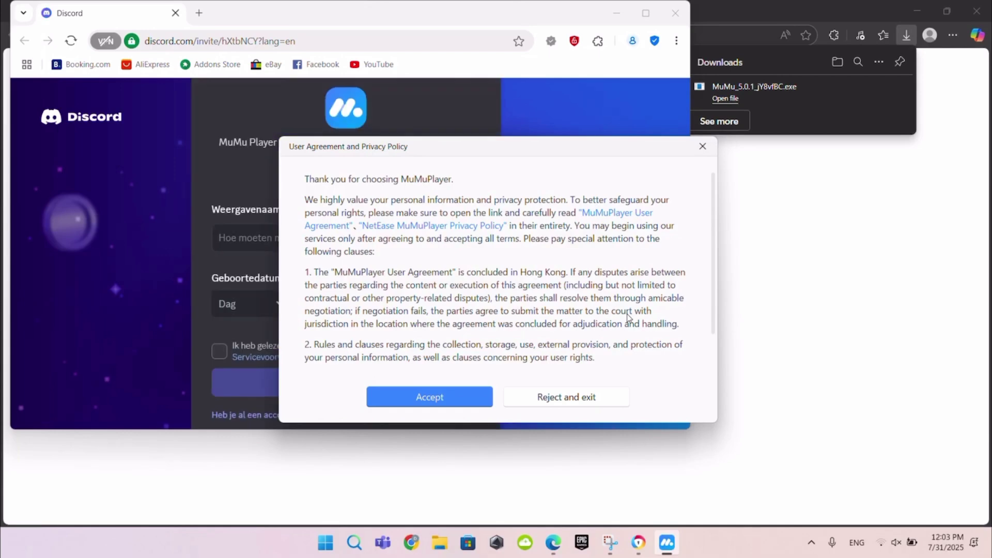
# Step: Accept the user agreement, power on the Android device, and allow its network access in the firewall
pyautogui.click(418, 400)
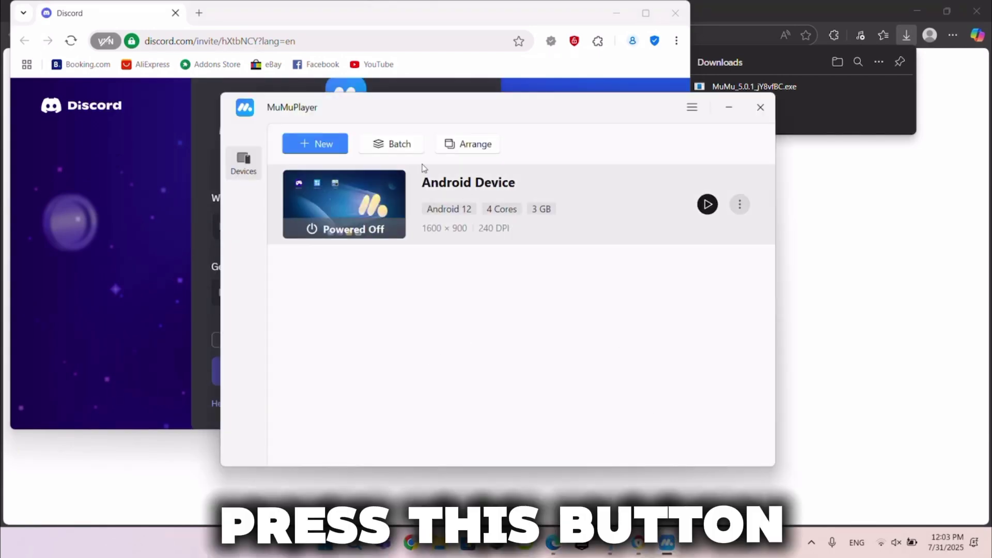
pyautogui.click(354, 207)
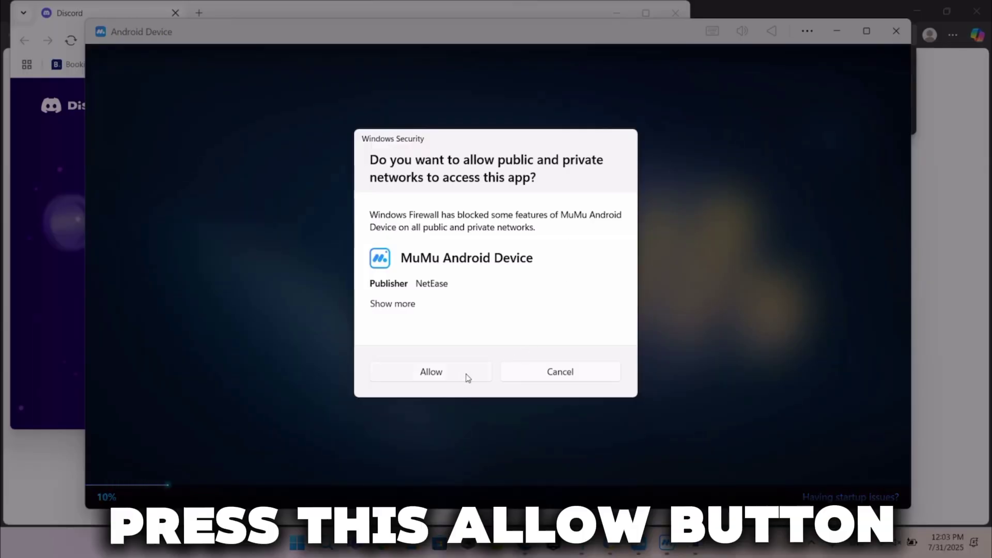
pyautogui.click(461, 376)
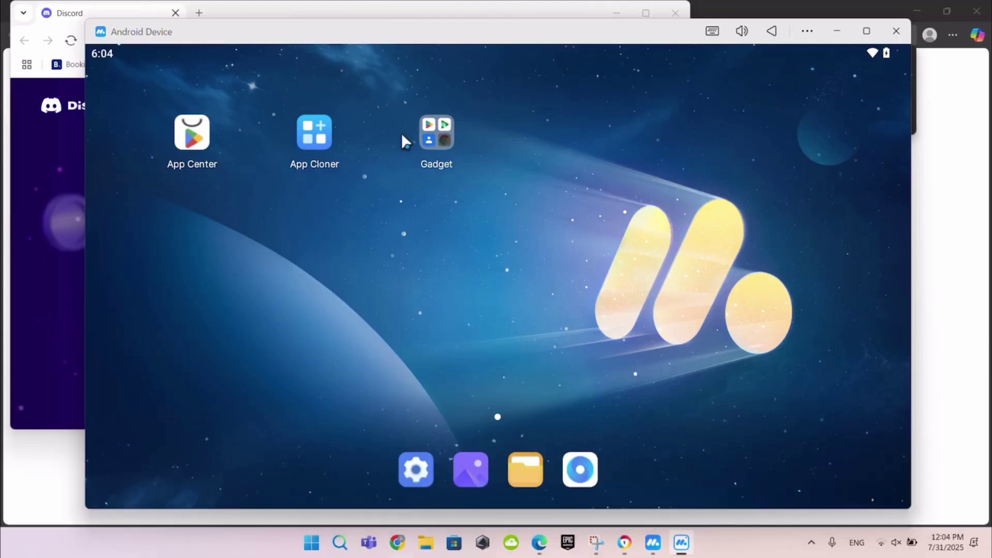
# Step: Launch Play Store from the Gadget folder and sign in with a Google account
pyautogui.click(425, 144)
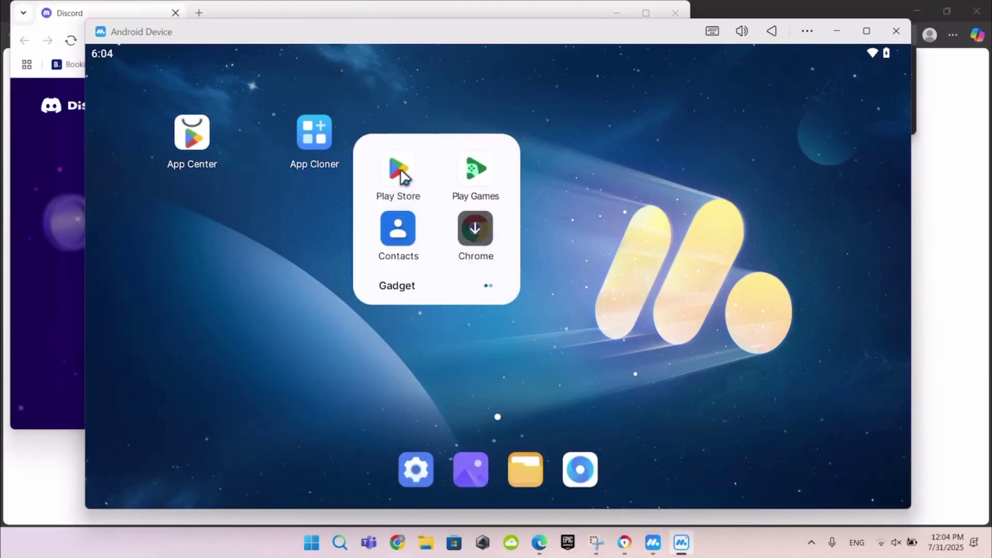
pyautogui.click(471, 176)
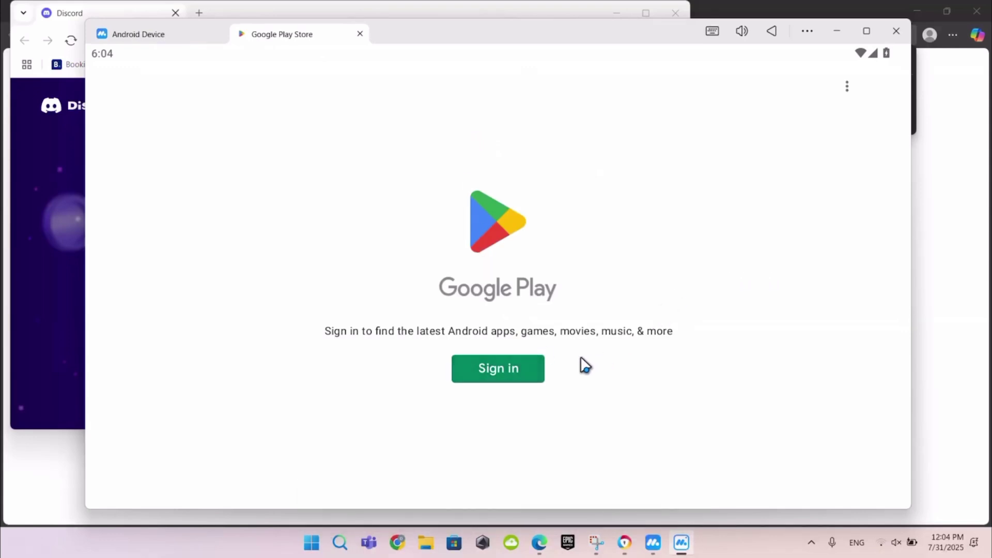
pyautogui.click(527, 370)
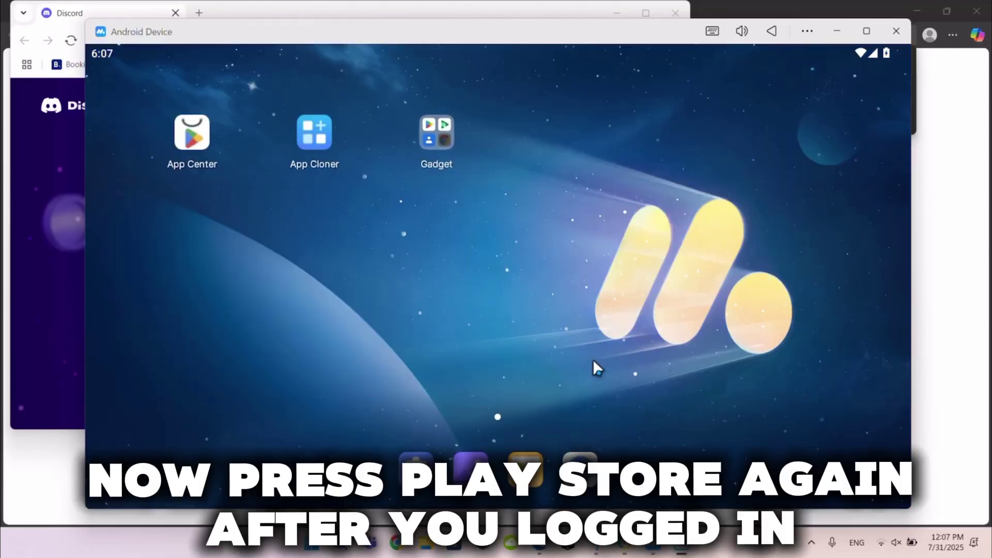
# Step: Reopen Play Store from Gadget, dismiss the startup popups, and open the Clash Royale store page
pyautogui.click(432, 138)
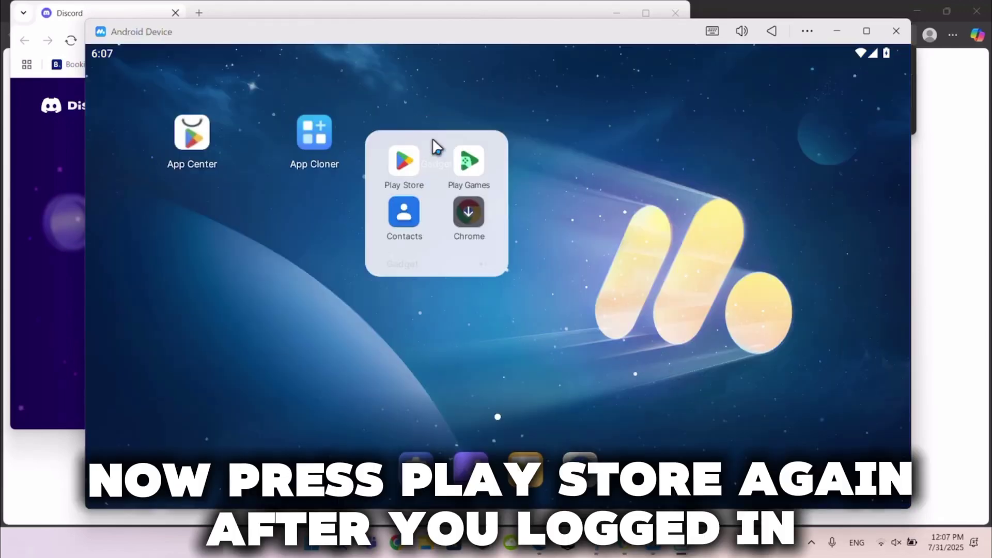
pyautogui.click(396, 172)
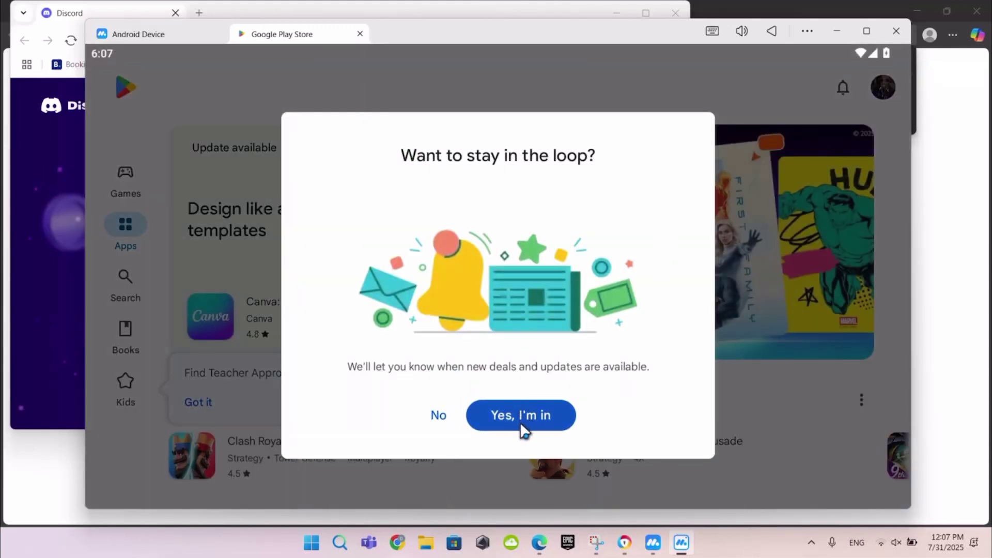
pyautogui.click(443, 418)
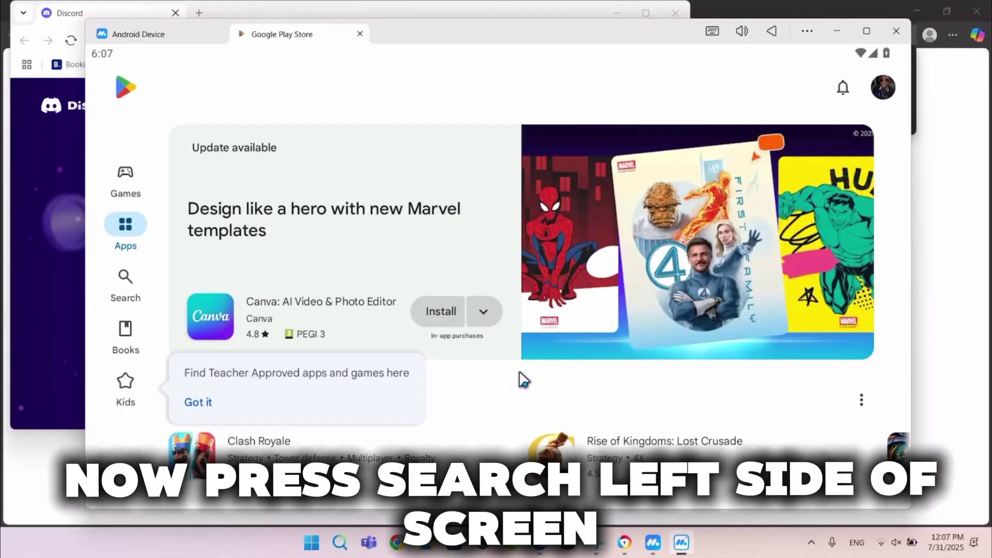
pyautogui.click(211, 402)
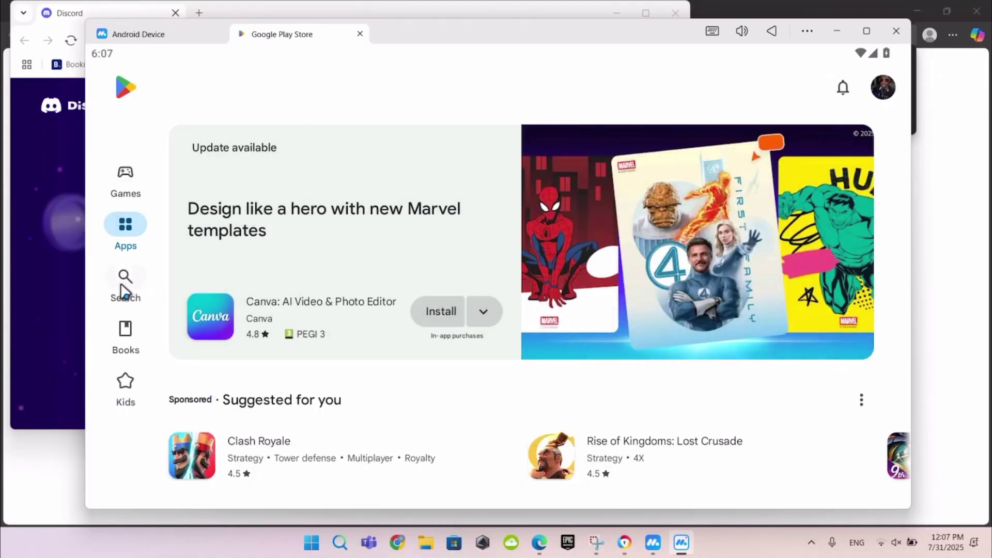
pyautogui.click(127, 288)
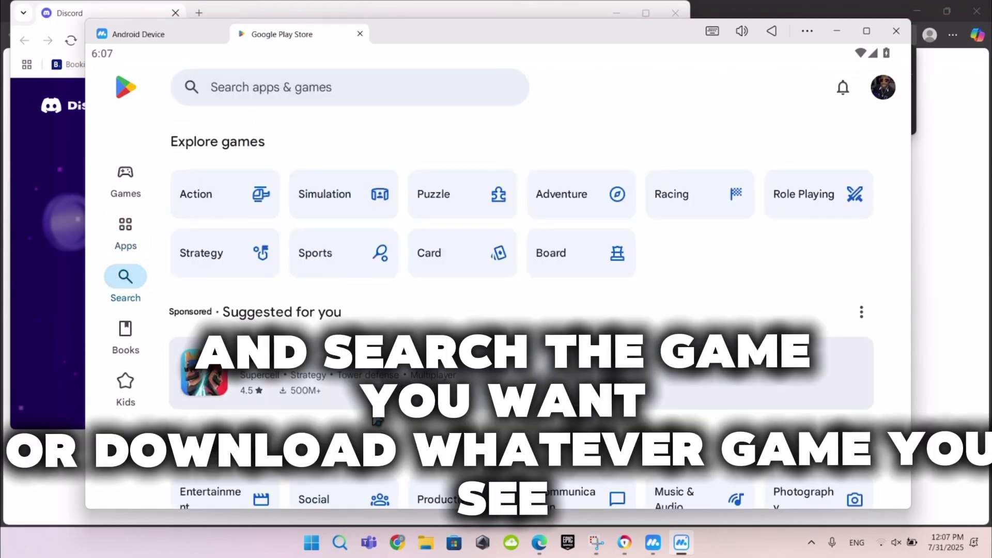
pyautogui.click(337, 383)
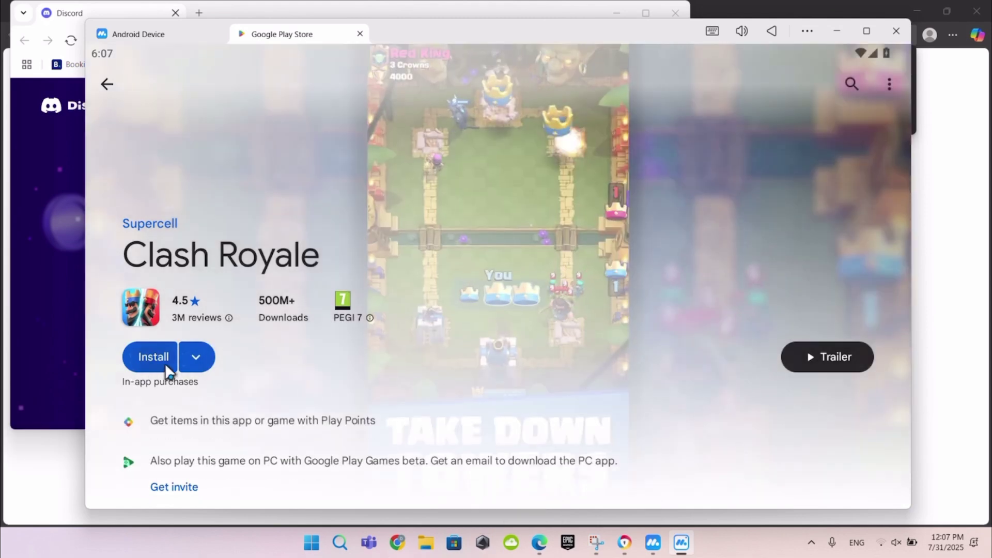
# Step: Install Clash Royale and launch it from the emulator home screen
pyautogui.click(153, 358)
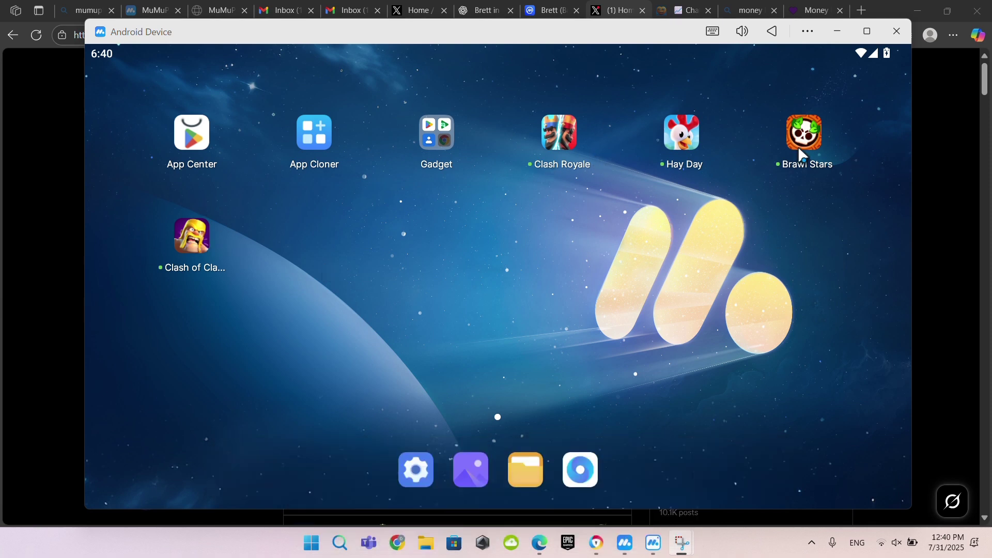
pyautogui.click(576, 141)
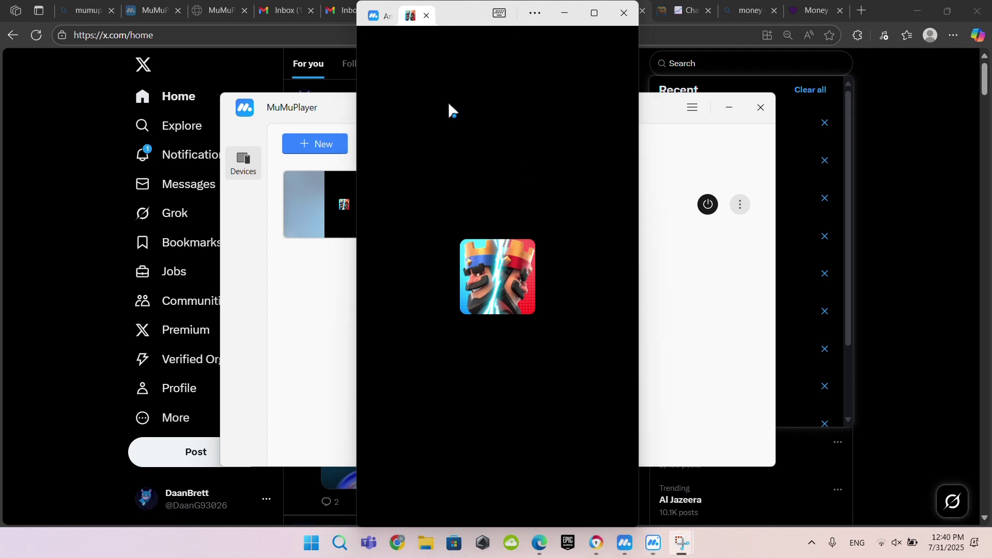
# Step: Bring the loading Clash Royale window forward and continue through the Supercell ID account prompts
pyautogui.click(510, 419)
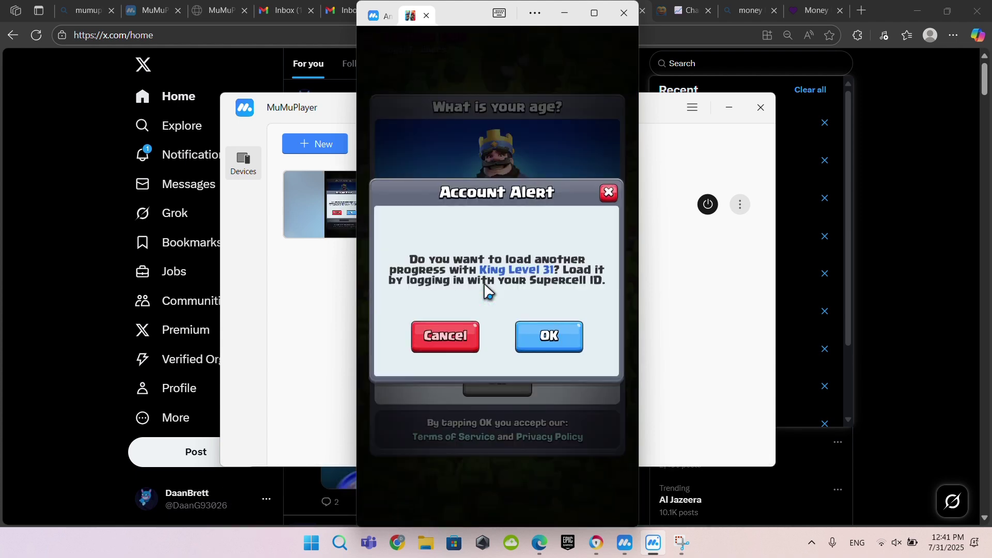
pyautogui.click(549, 337)
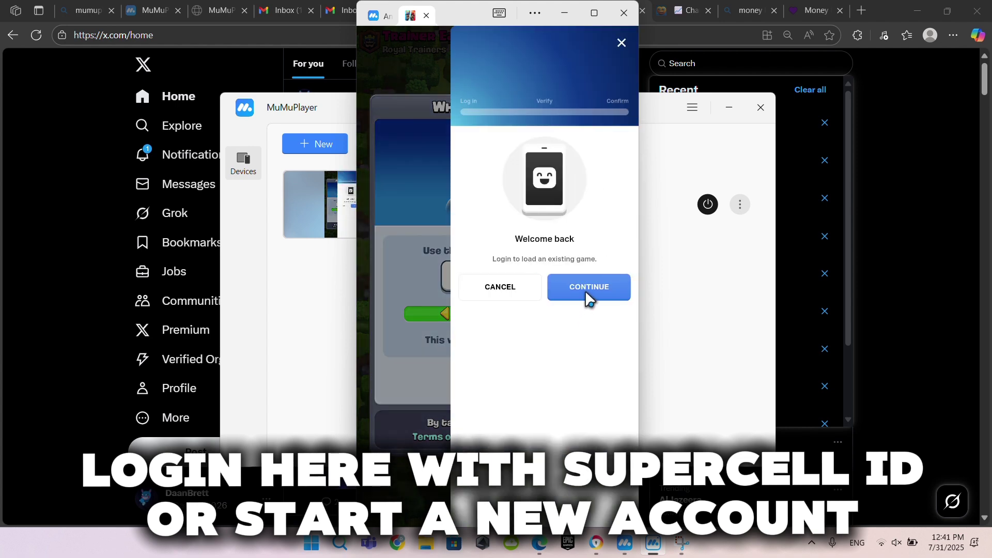
pyautogui.click(588, 296)
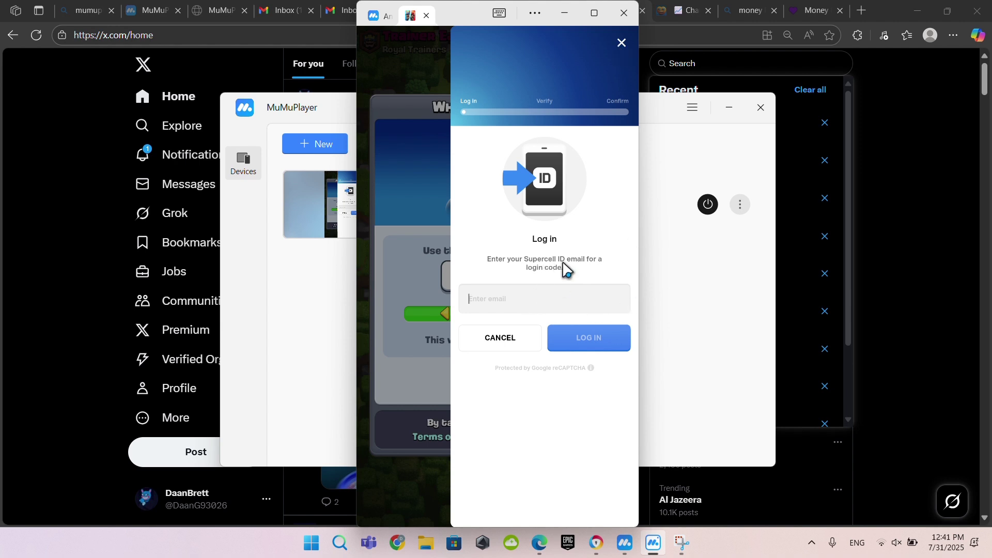
# Step: Close the Supercell ID login, set age to 34, accept all data consent, and place a troop in the arena
pyautogui.click(621, 43)
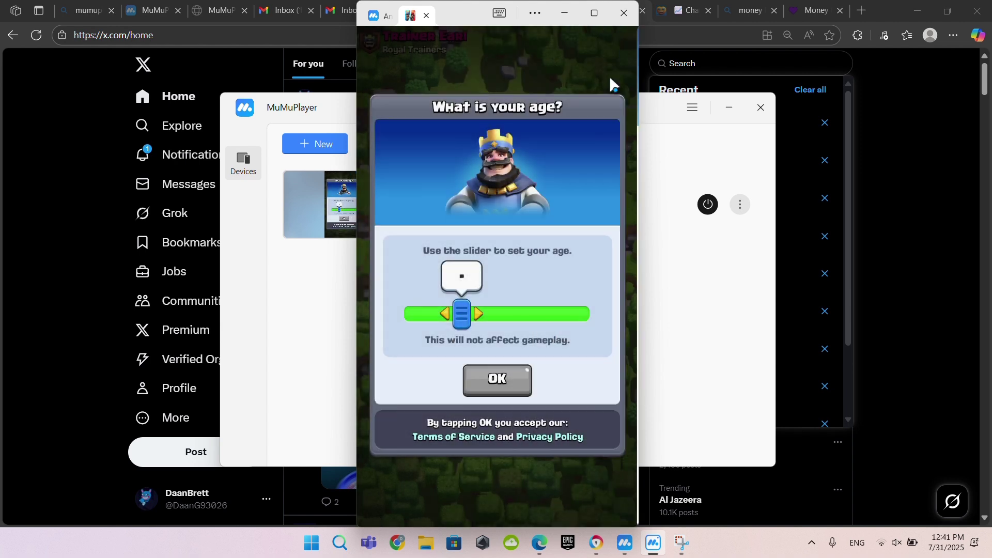
pyautogui.moveTo(462, 314)
pyautogui.mouseDown()
pyautogui.moveTo(473, 323)
pyautogui.moveTo(538, 317)
pyautogui.moveTo(505, 328)
pyautogui.mouseUp()
pyautogui.click(524, 394)
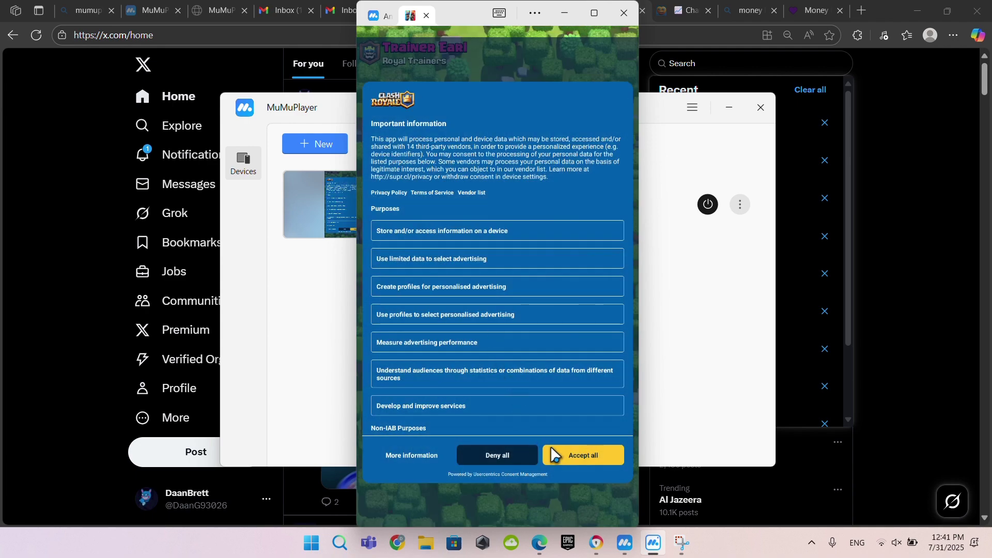
pyautogui.click(553, 455)
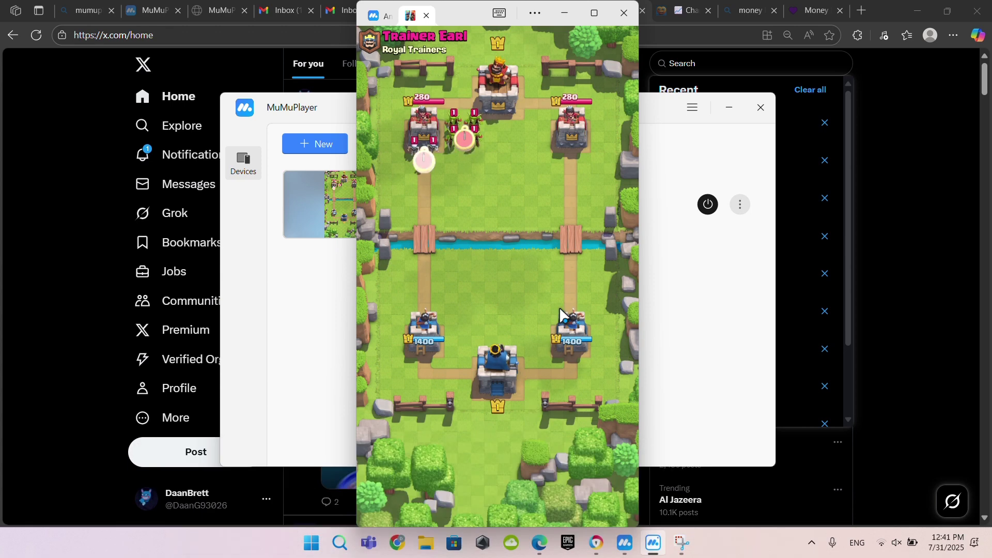
pyautogui.click(498, 363)
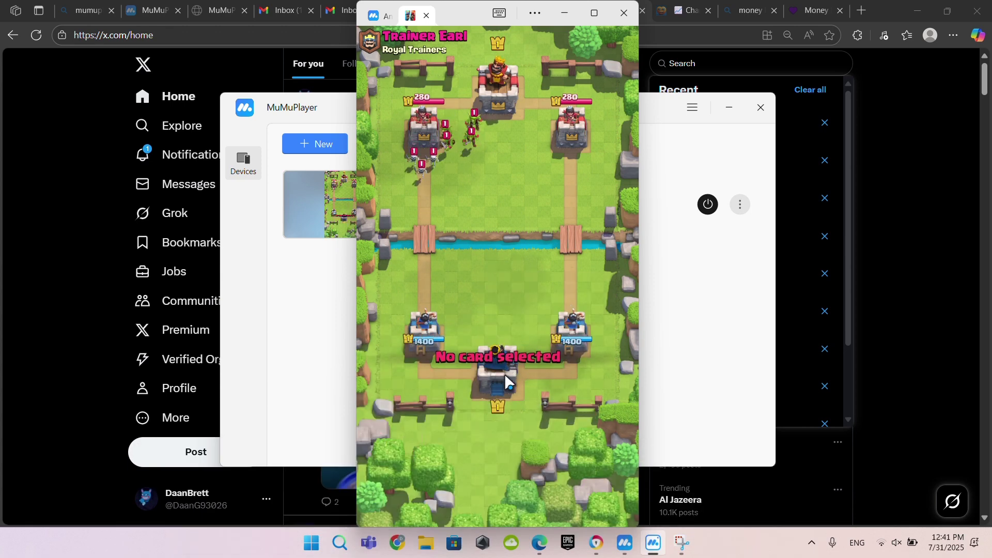